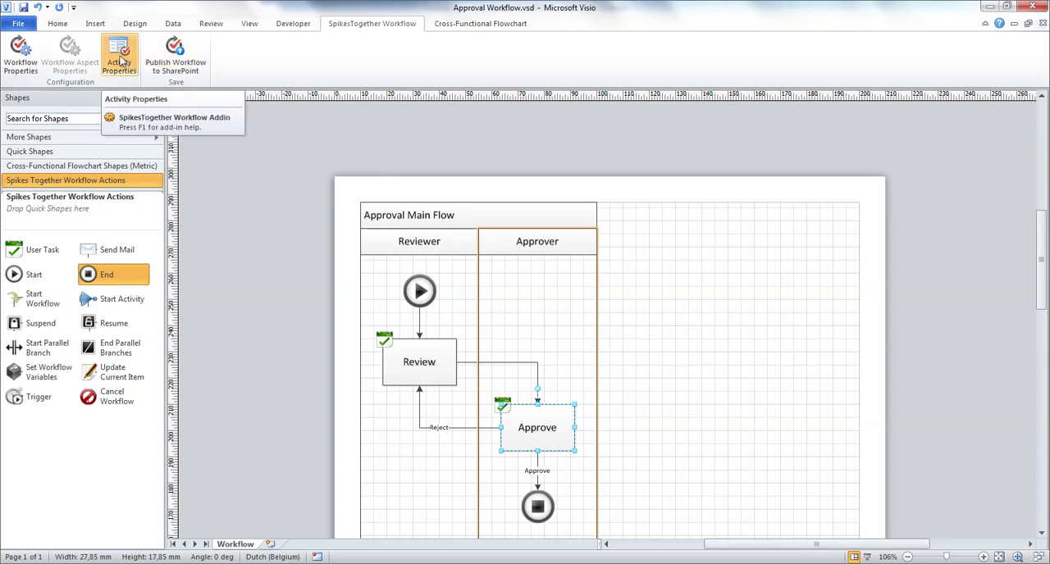
Step: Open the Approver role configuration from the Approve activity's properties and start a new condition named "High risk condition"
click(119, 59)
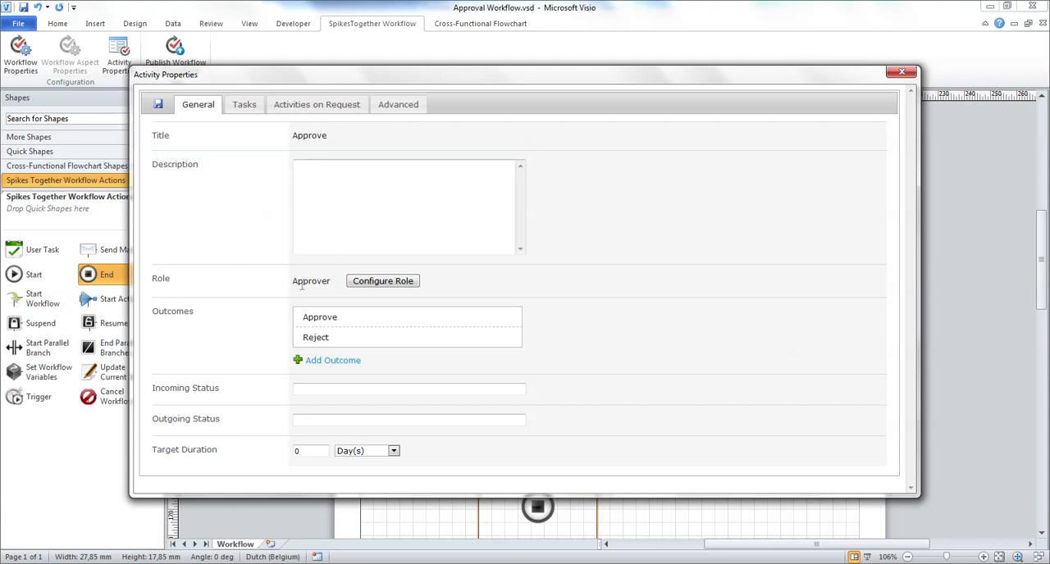
click(414, 284)
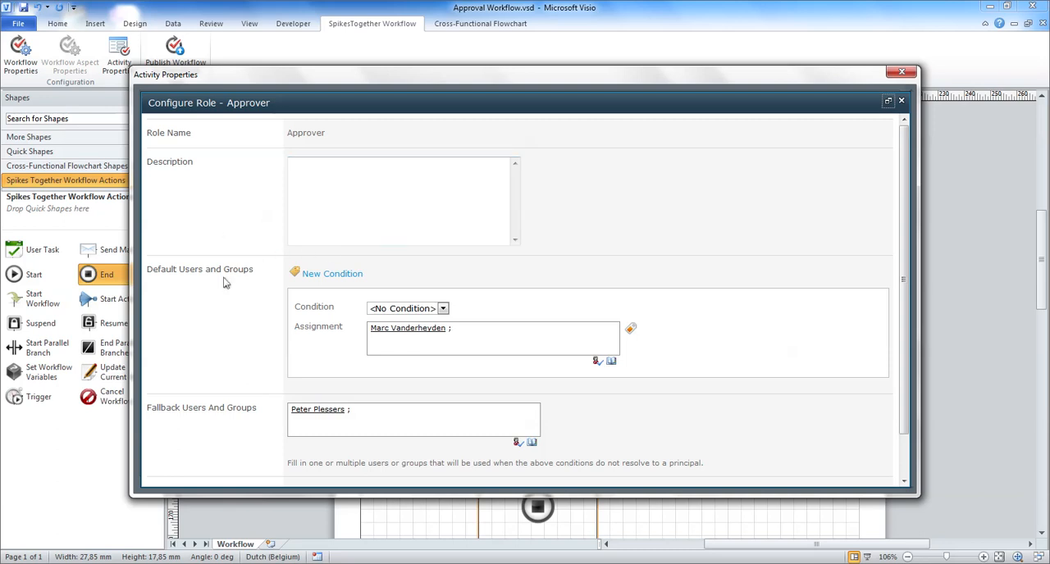
click(338, 277)
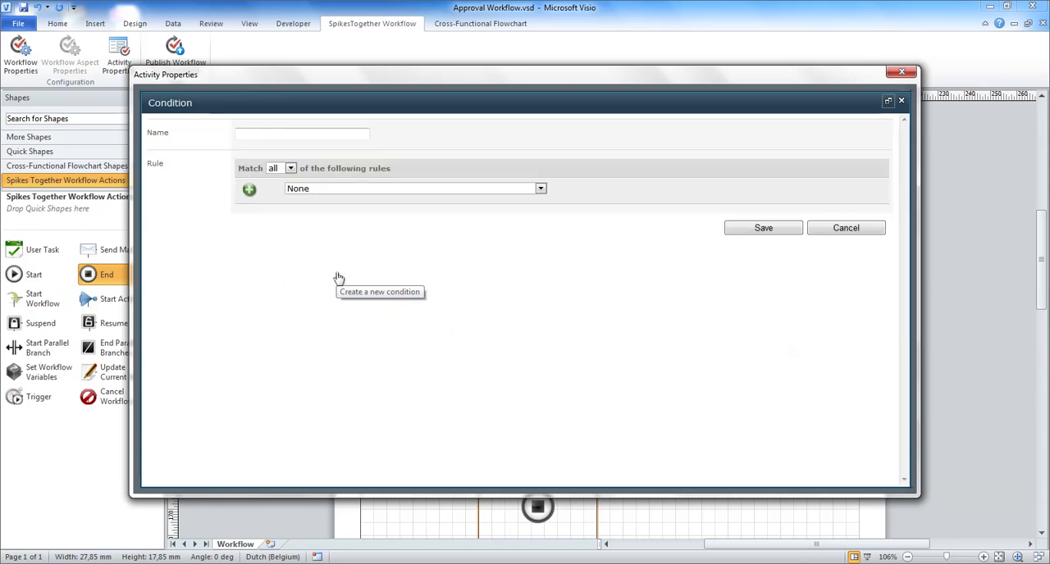
click(292, 135)
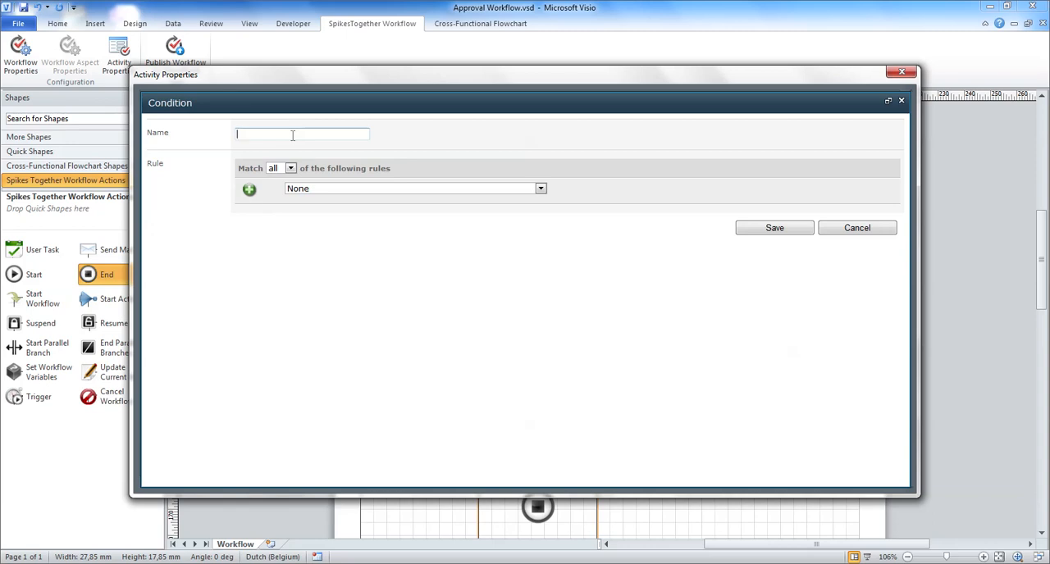
text(High)
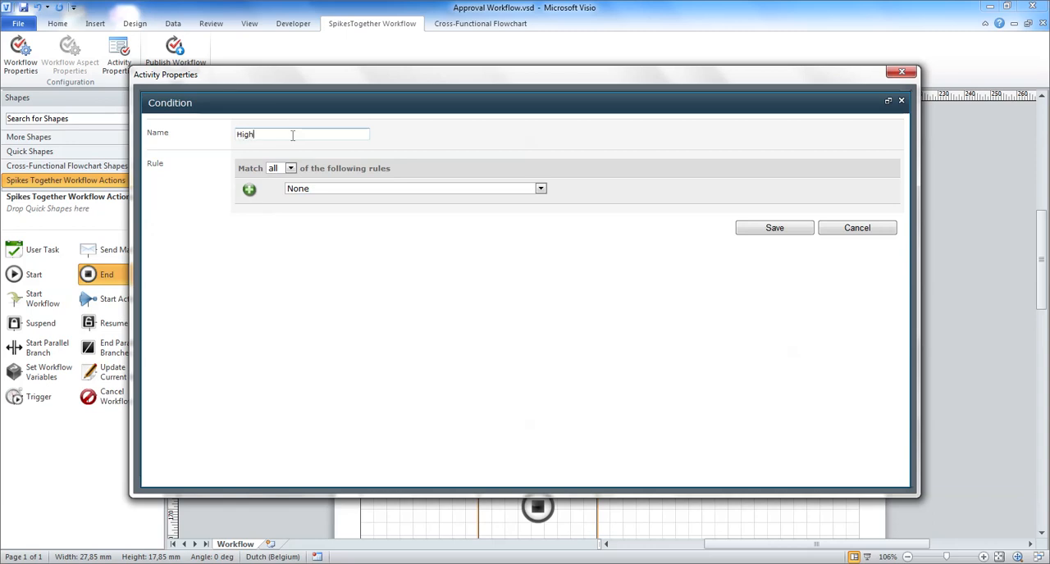
text( risk)
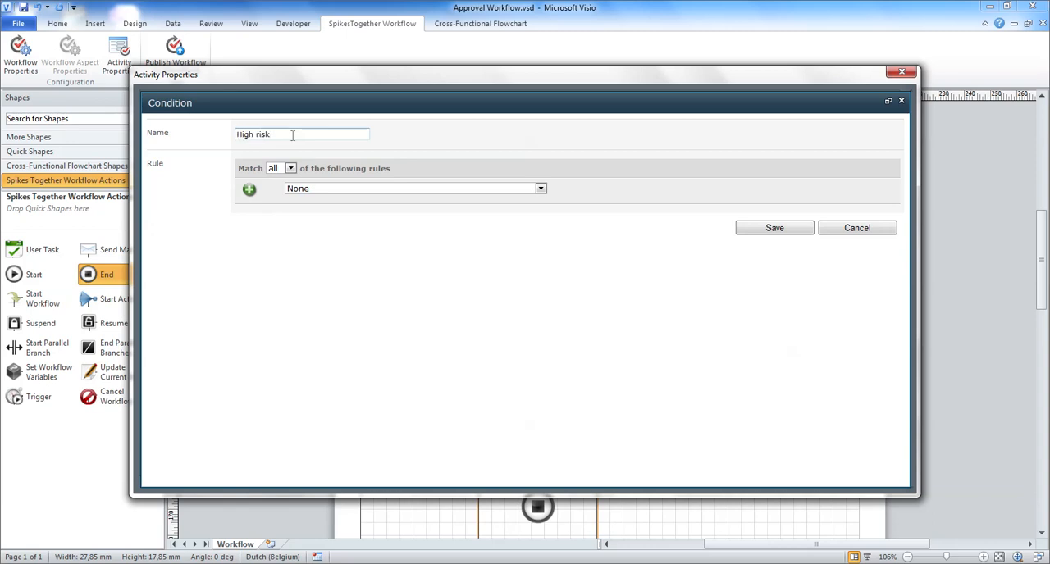
text( condition)
Step: Define the condition's first rule as Item :: Estimated Risk Equals Value High
click(356, 190)
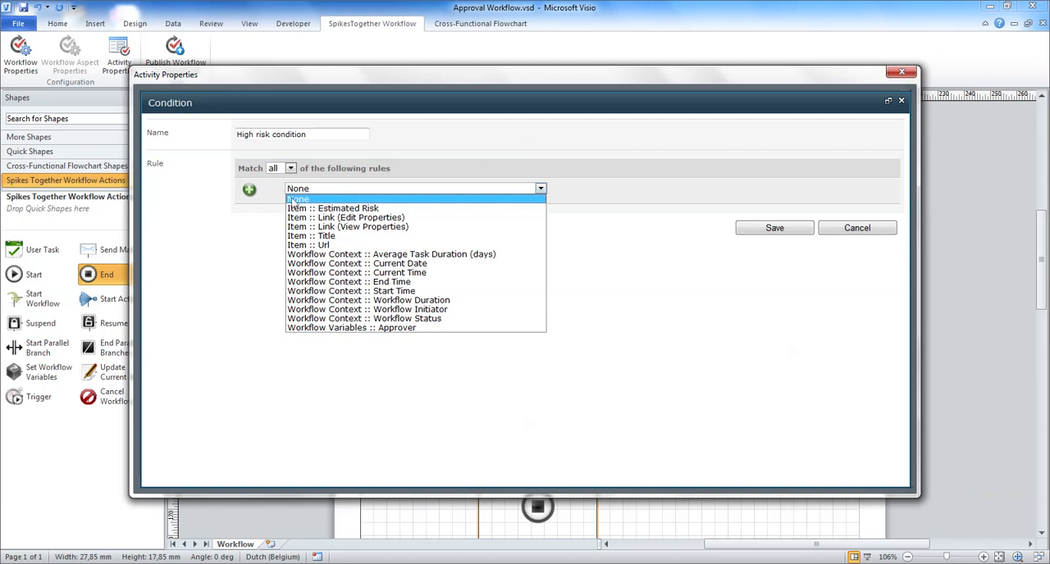
click(336, 210)
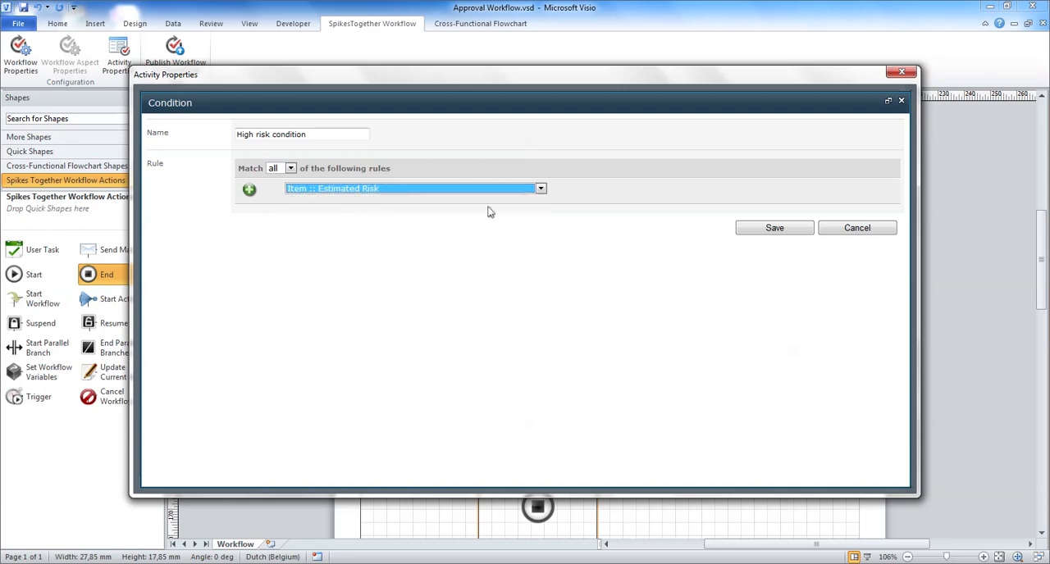
click(579, 190)
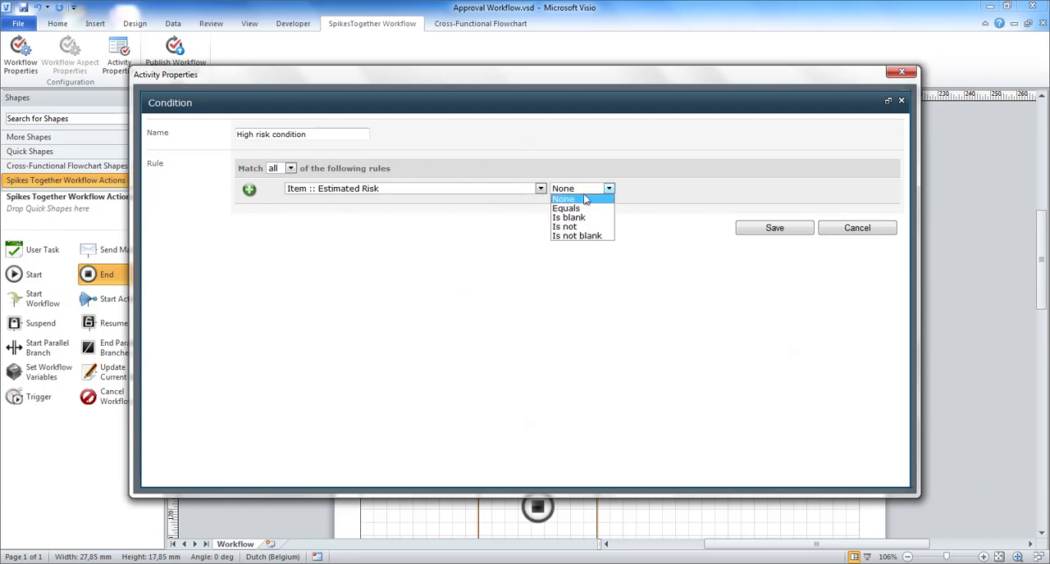
click(588, 210)
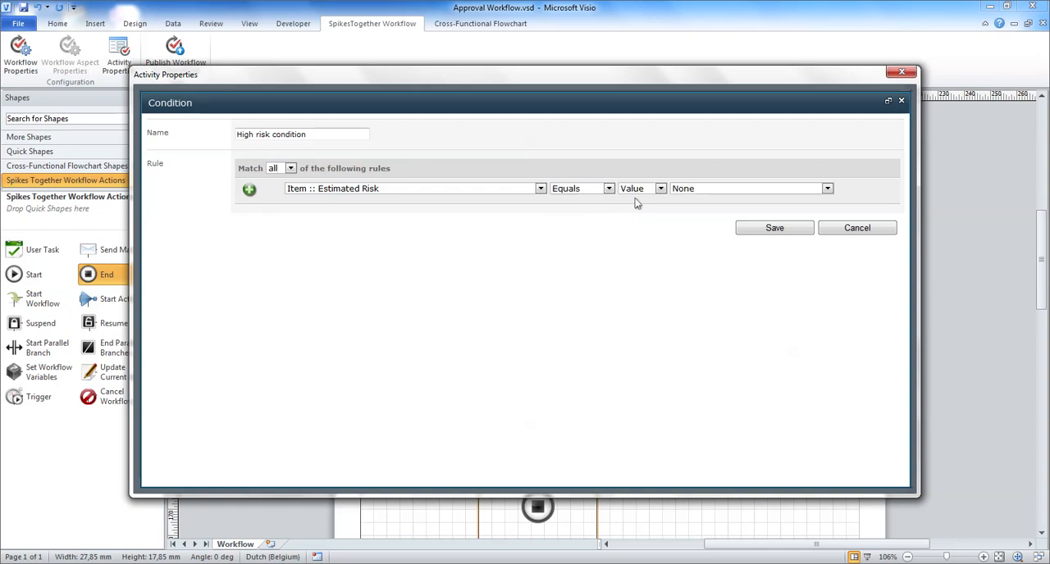
click(684, 192)
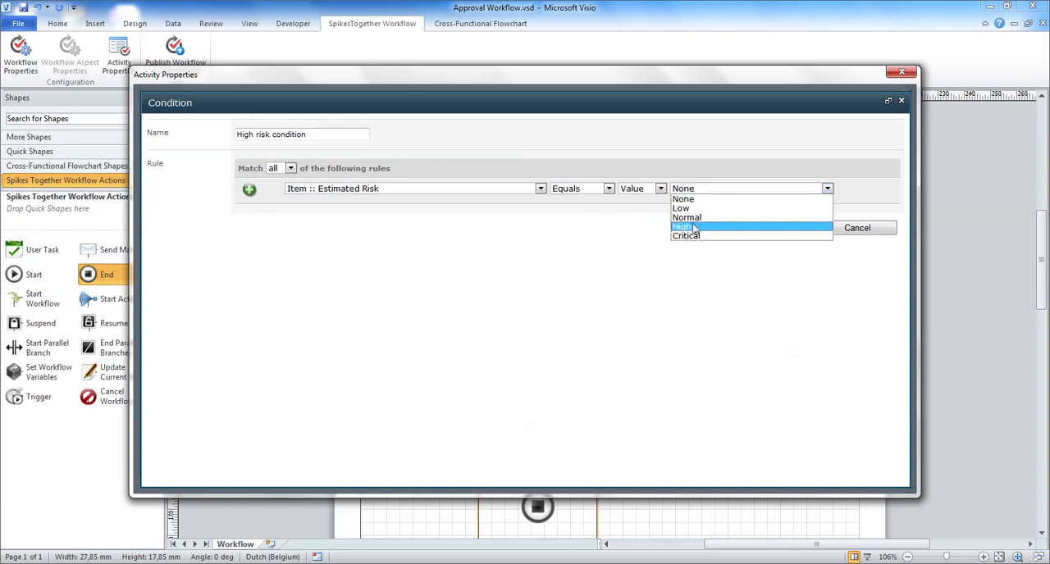
click(696, 226)
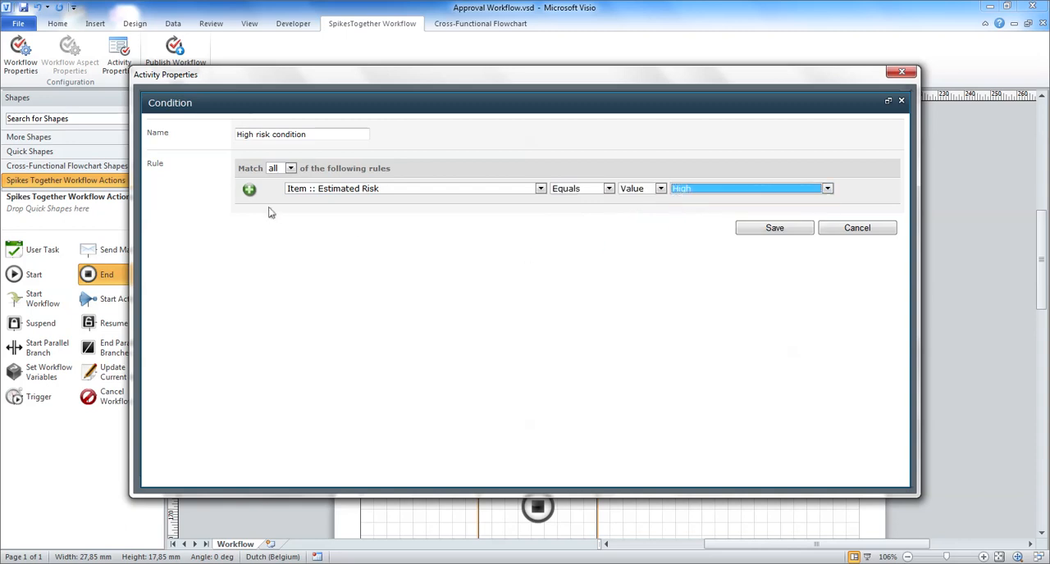
Step: Add a second rule to the condition: Item :: Estimated Risk Equals Value Critical
click(250, 190)
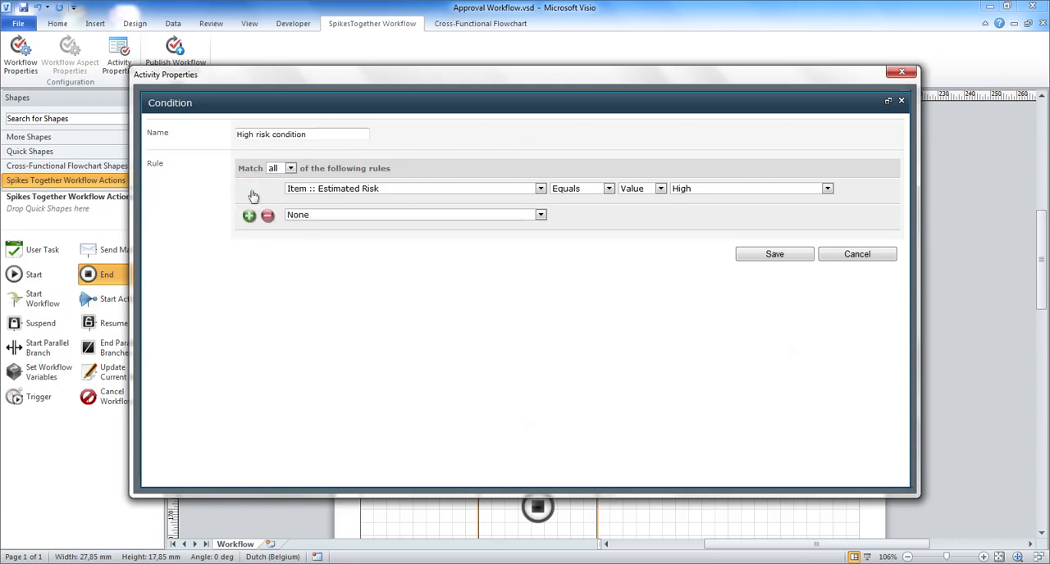
click(338, 214)
click(361, 236)
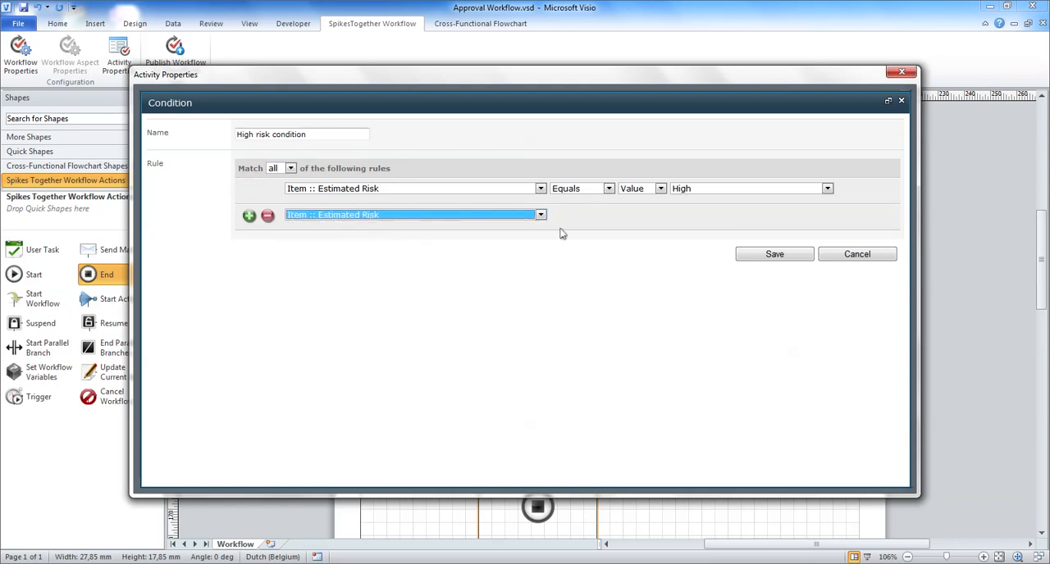
click(580, 215)
click(581, 236)
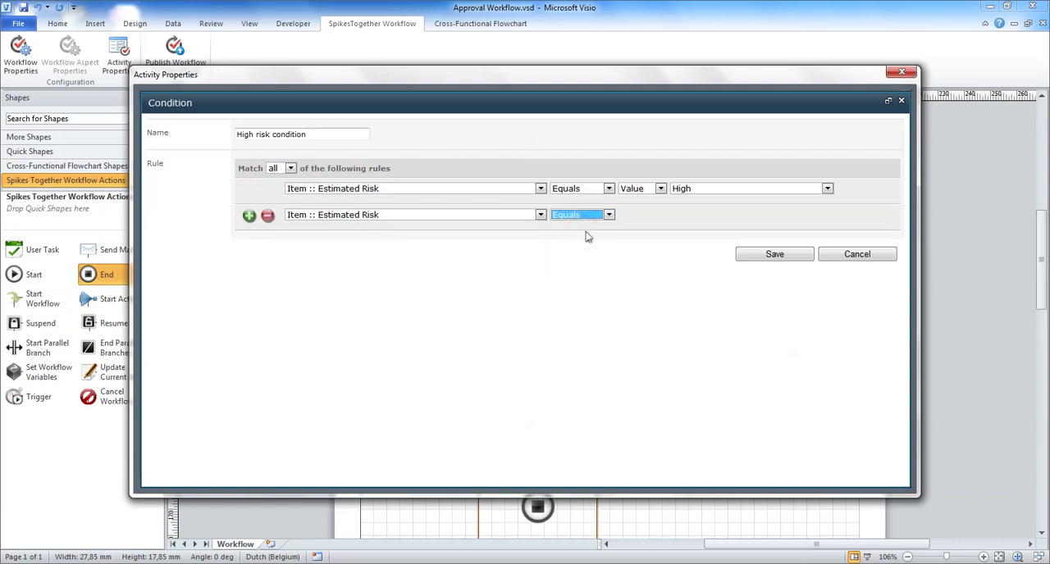
click(682, 217)
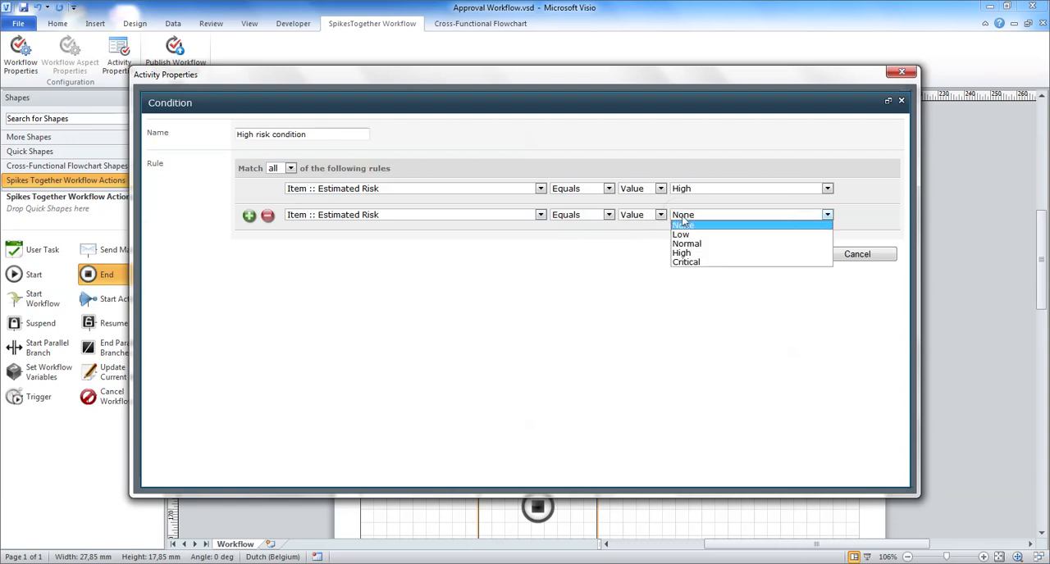
click(697, 263)
Step: Make the condition match any of the rules and save it
click(290, 168)
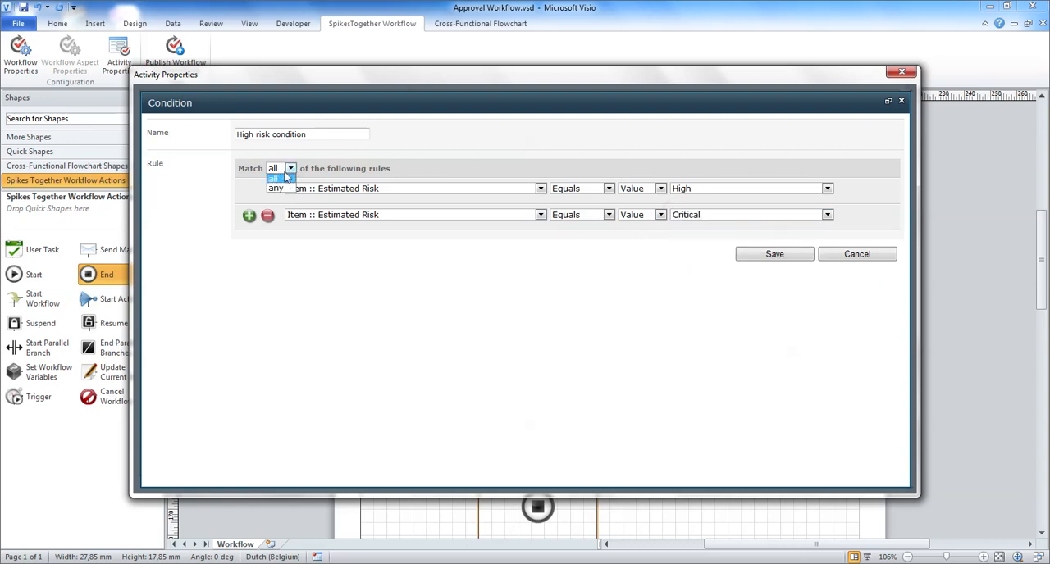
click(275, 188)
click(431, 363)
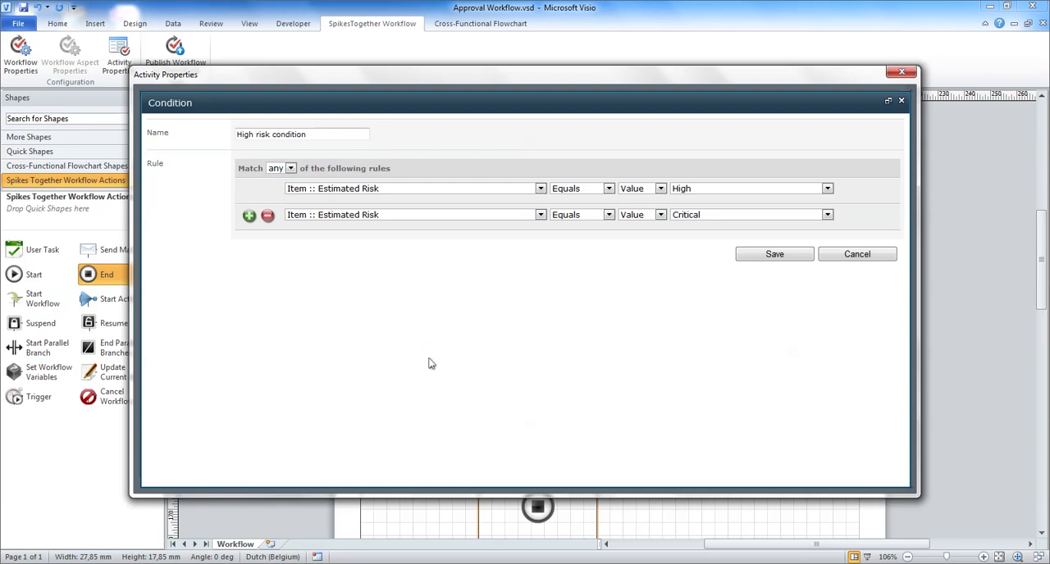
click(769, 255)
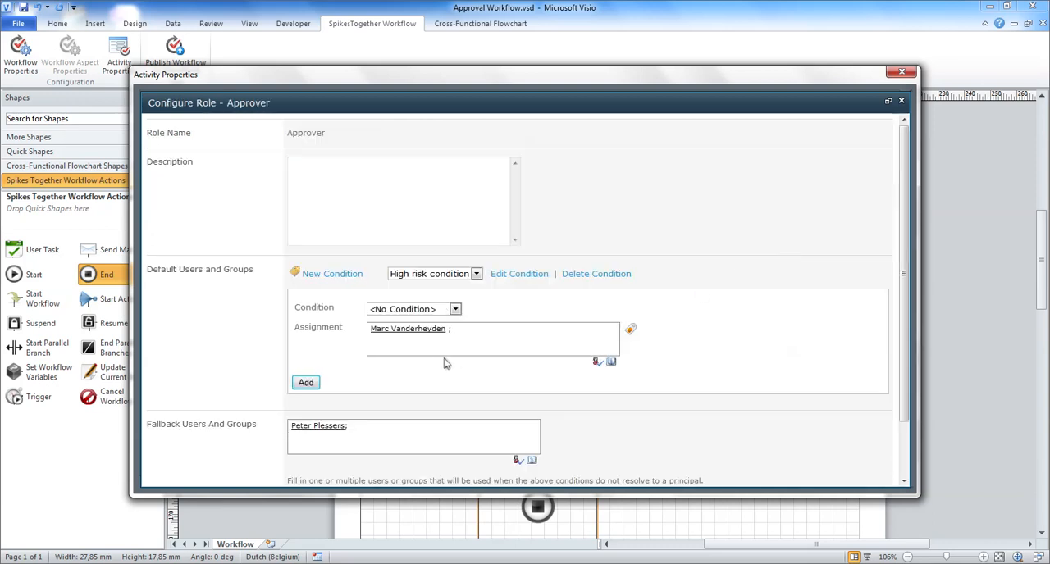
Step: Add a default assignment that uses High risk condition, enter the approver's user name and resolve it
click(305, 382)
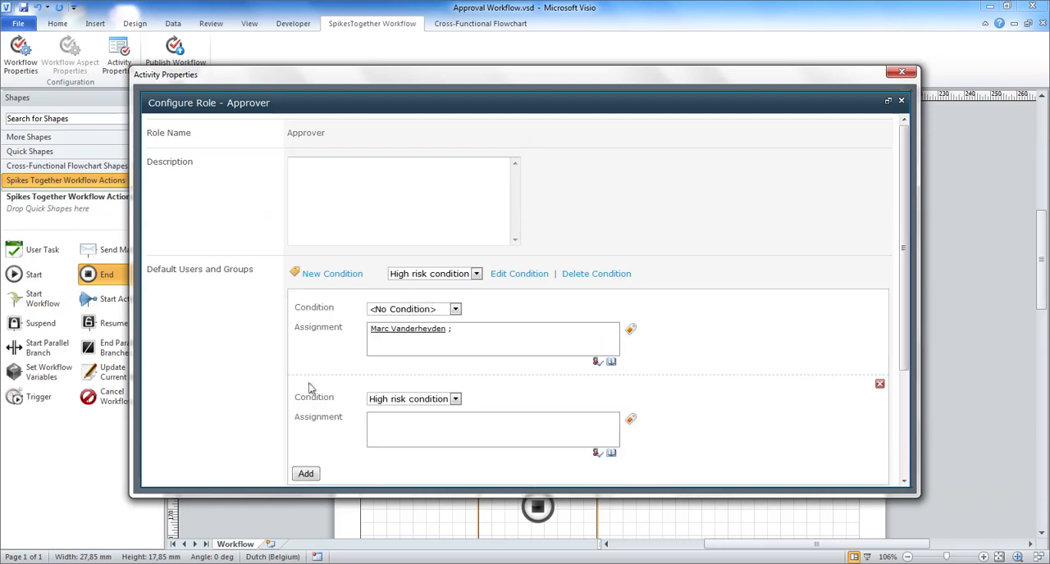
click(406, 400)
click(406, 410)
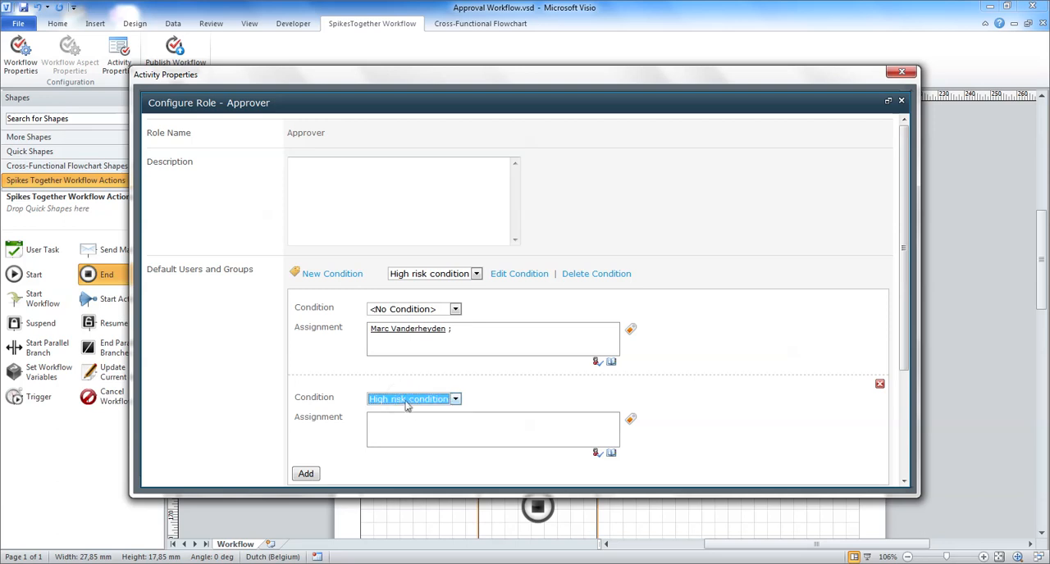
click(429, 422)
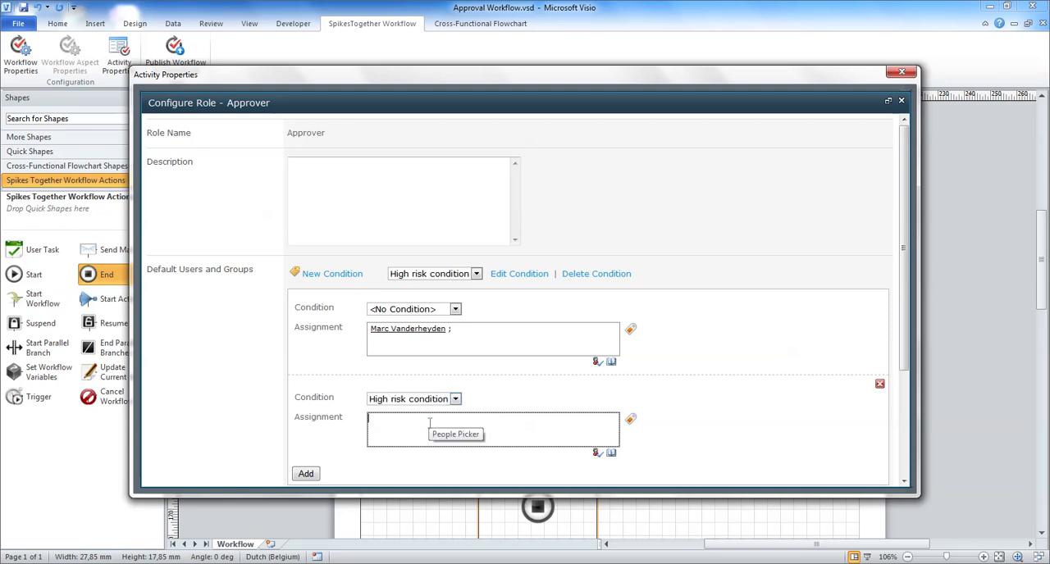
text(dirkv)
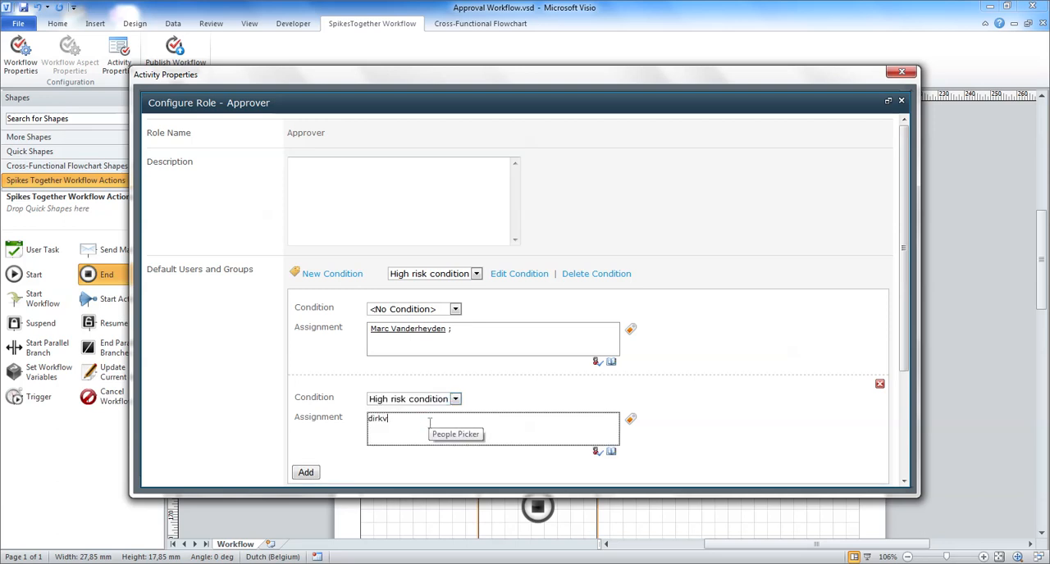
click(597, 452)
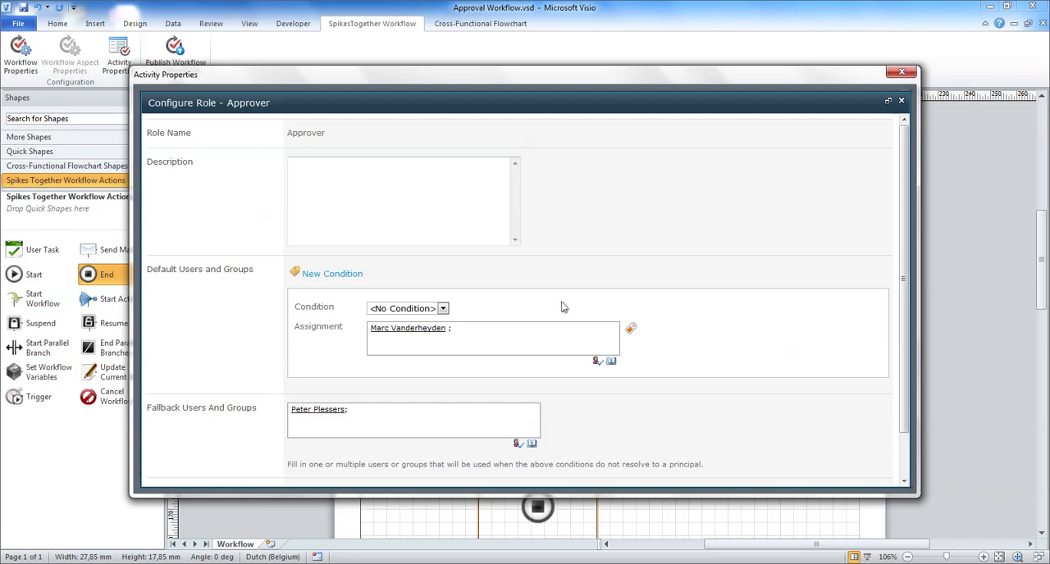
Step: Replace the unconditional default assignment with the Approver field from the workflow variables
click(632, 330)
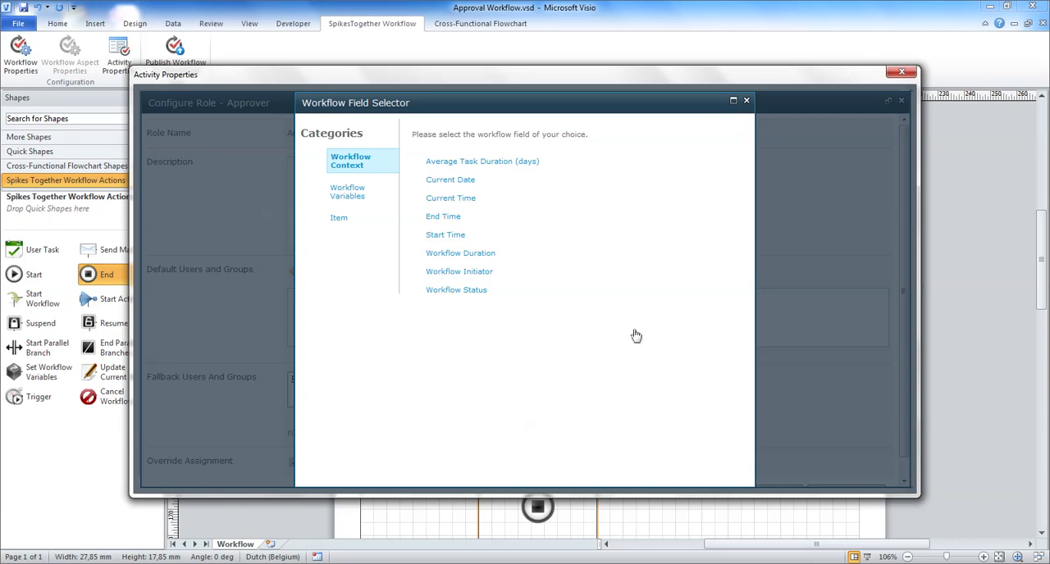
click(351, 201)
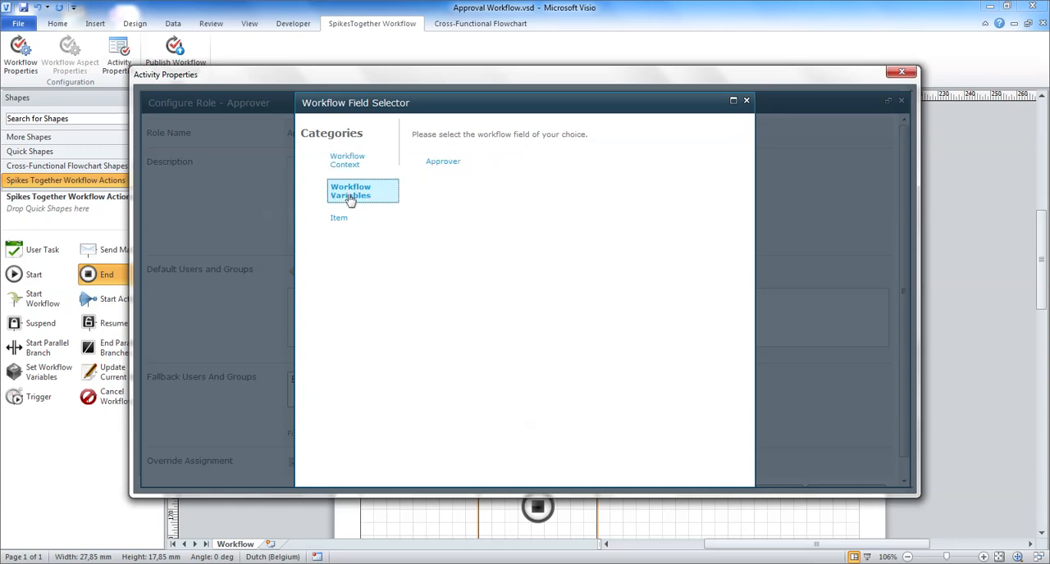
click(441, 163)
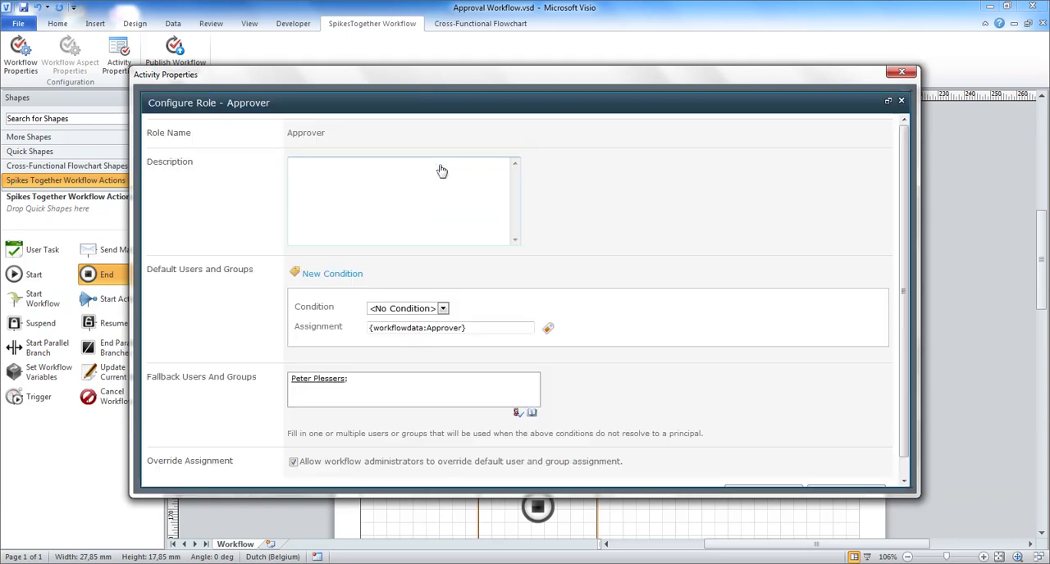